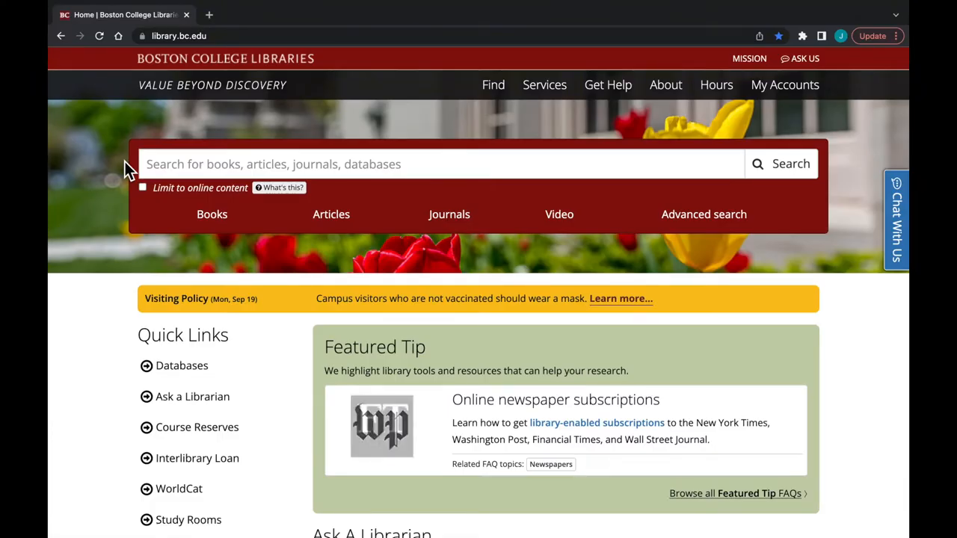
Find Nexis Uni in the BC Libraries A-Z Databases list and open it in a new tab
{"action": "left_click", "coordinate": [182, 366]}
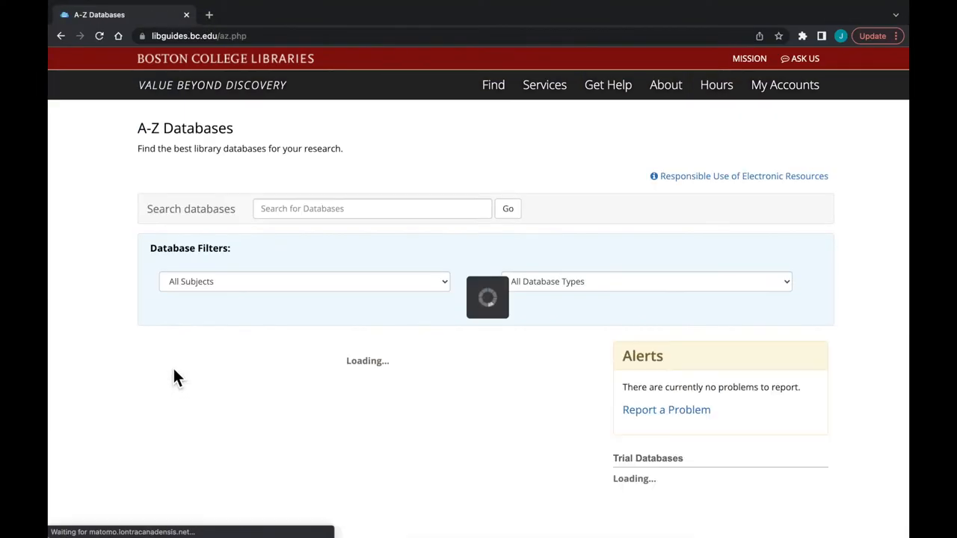
{"action": "left_click", "coordinate": [372, 209]}
{"action": "type", "text": "Nexis Uni"}
{"action": "key", "text": "Return"}
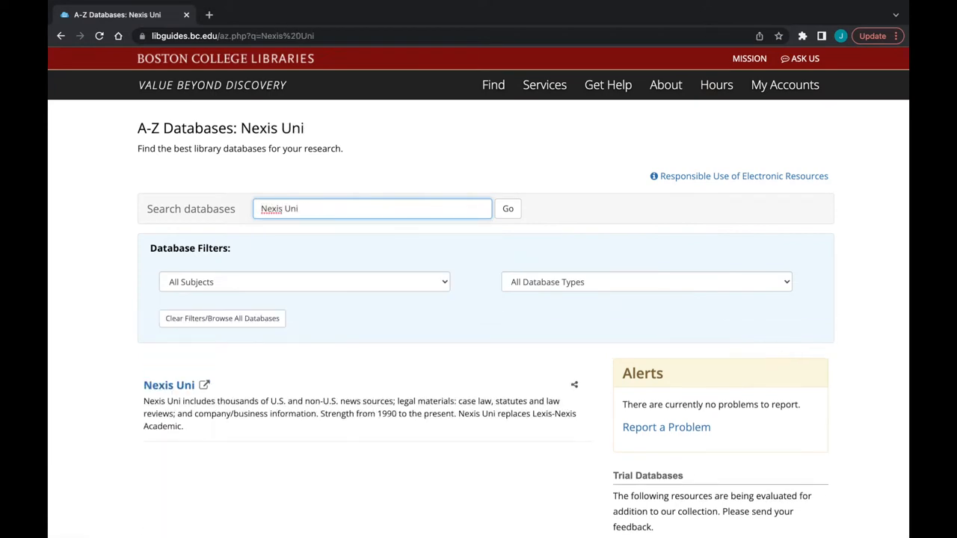
{"action": "left_click", "coordinate": [175, 384]}
Run a Nexis Uni law reviews guided search for "autonomous vehicles"
{"action": "left_click", "coordinate": [157, 311]}
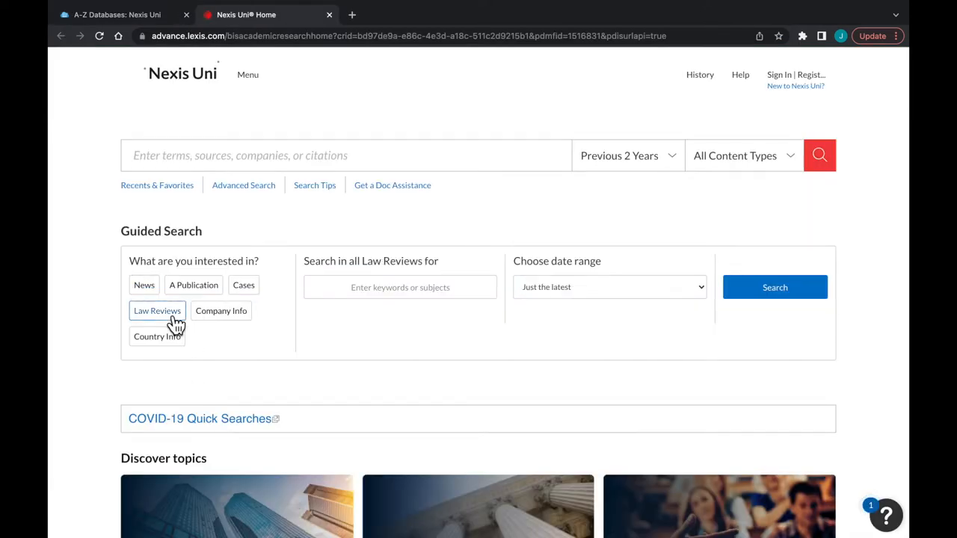
{"action": "left_click", "coordinate": [337, 290]}
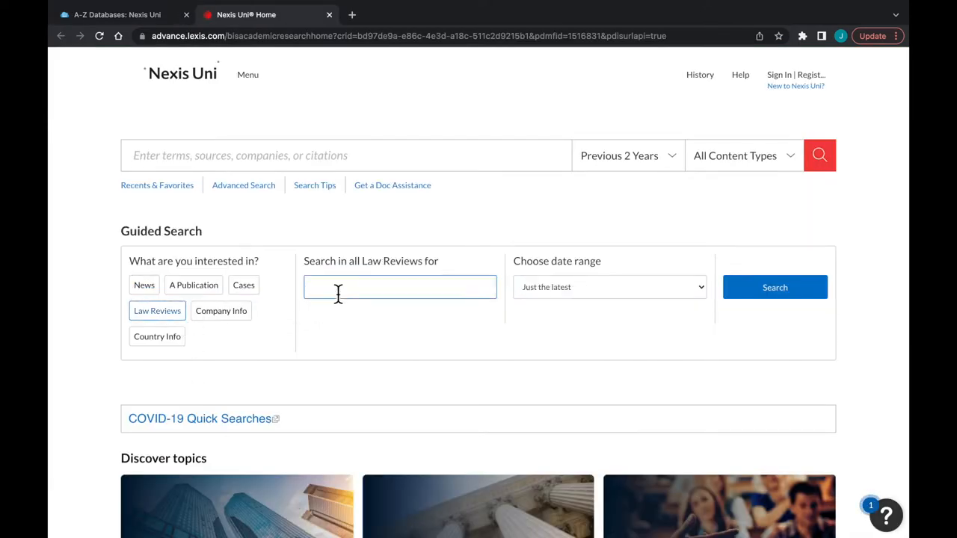
{"action": "type", "text": "\"autonomous vehicles\""}
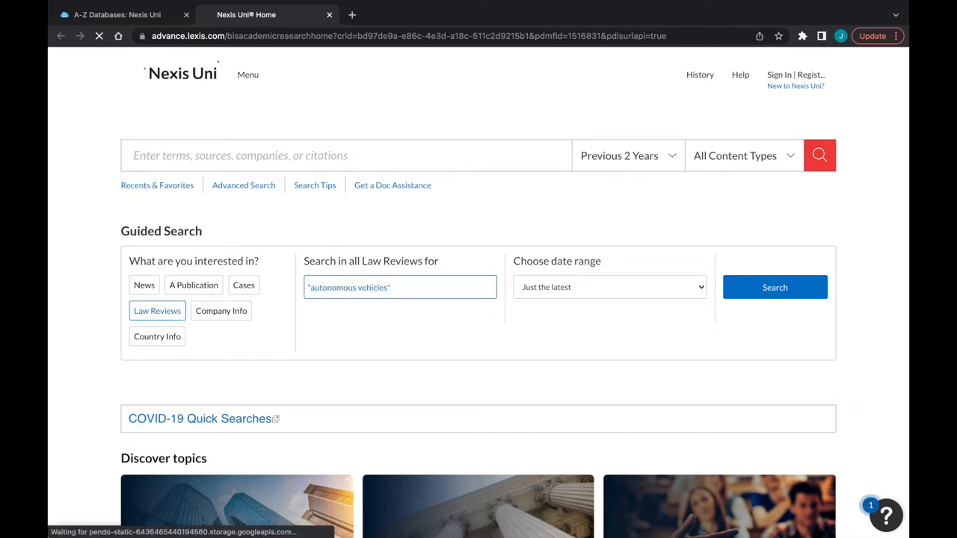
{"action": "key", "text": "Return"}
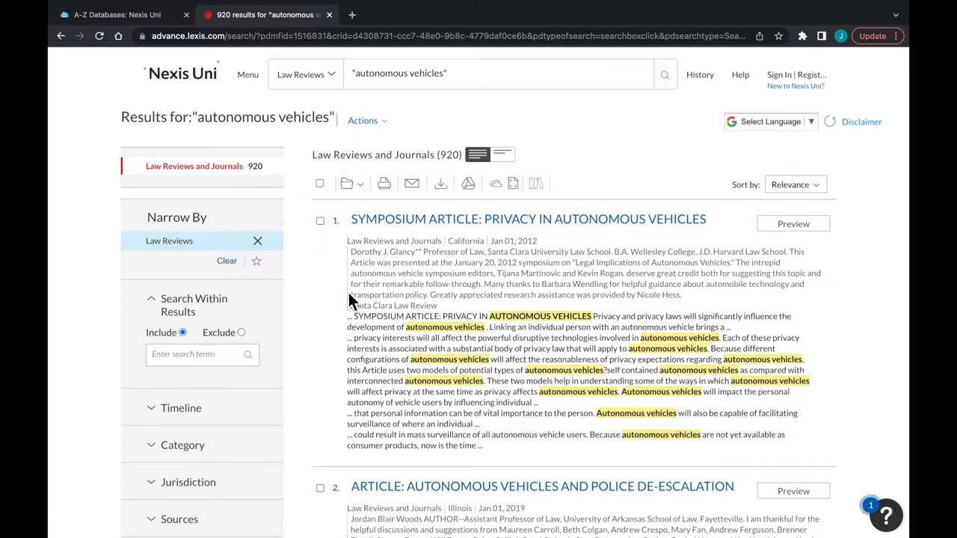
Mark the first of the 920 results and expand the Timeline filter
{"action": "left_click_drag", "start_coordinate": [312, 156], "coordinate": [465, 160]}
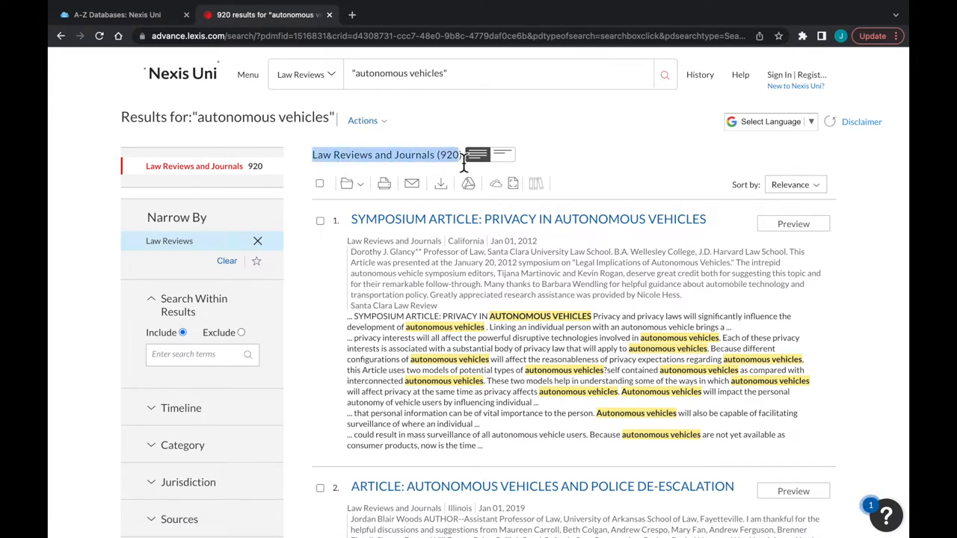
{"action": "left_click", "coordinate": [326, 276]}
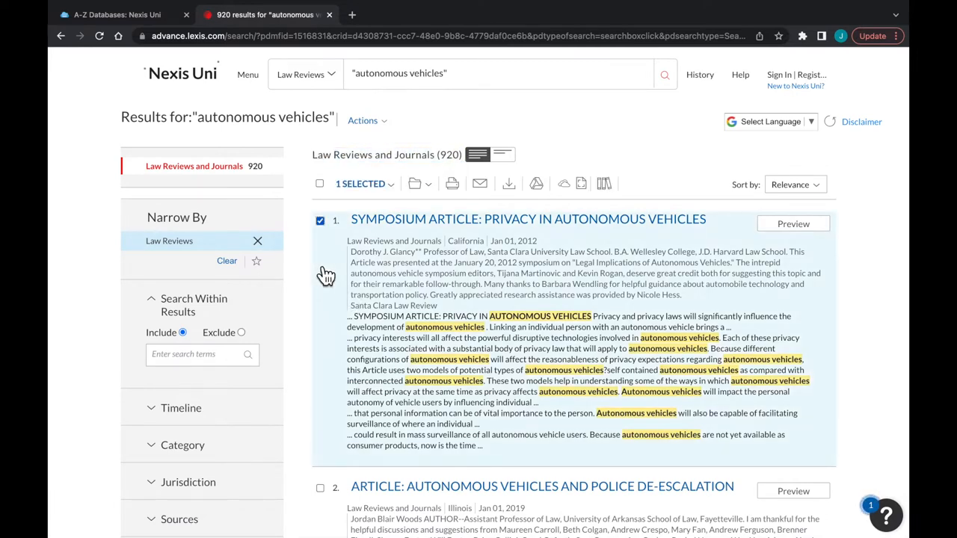
{"action": "scroll", "coordinate": [228, 327], "scroll_direction": "down", "scroll_amount": 1}
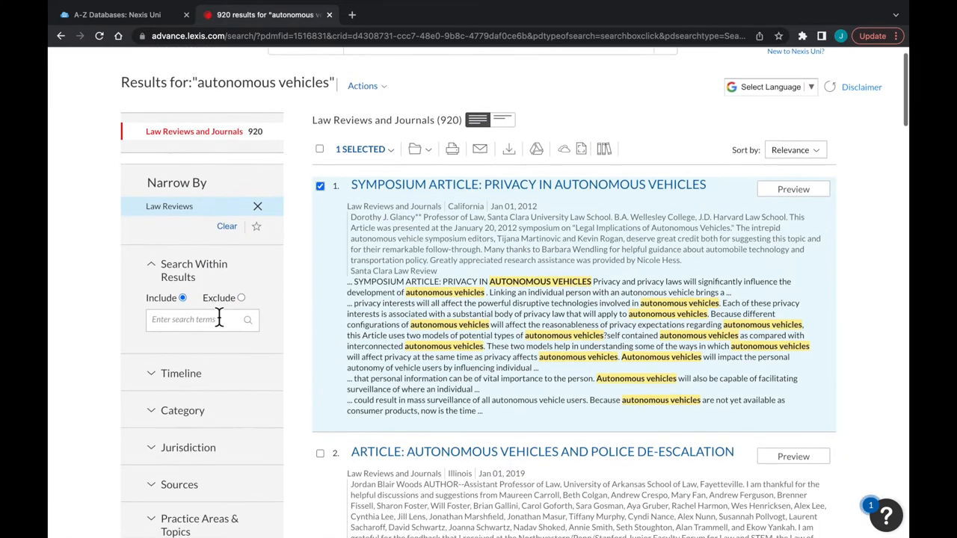
{"action": "scroll", "coordinate": [228, 327], "scroll_direction": "down", "scroll_amount": 1}
{"action": "scroll", "coordinate": [219, 318], "scroll_direction": "down", "scroll_amount": 1}
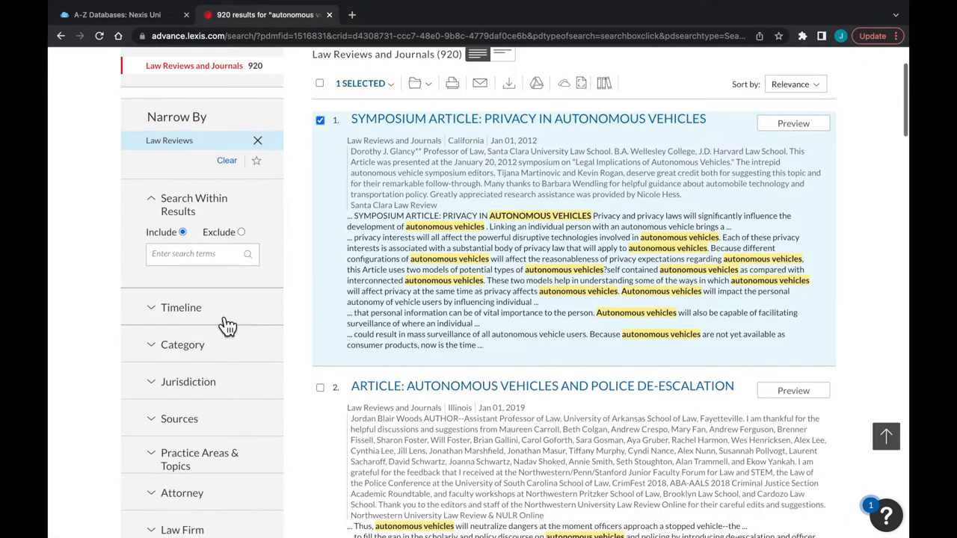
{"action": "left_click", "coordinate": [176, 313]}
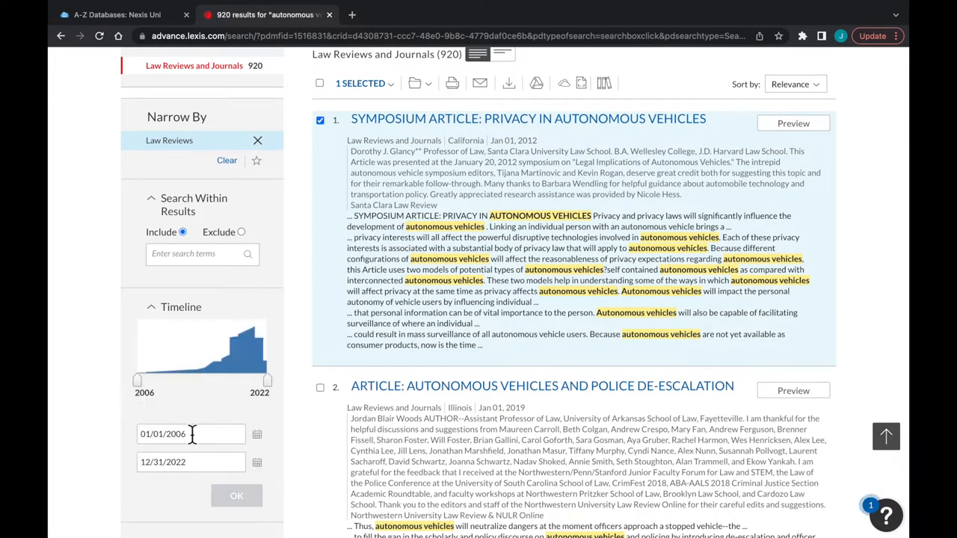
Set the timeline start date to 01/01/2020, narrowing results to 350 articles
{"action": "left_click", "coordinate": [192, 434]}
{"action": "type", "text": "20"}
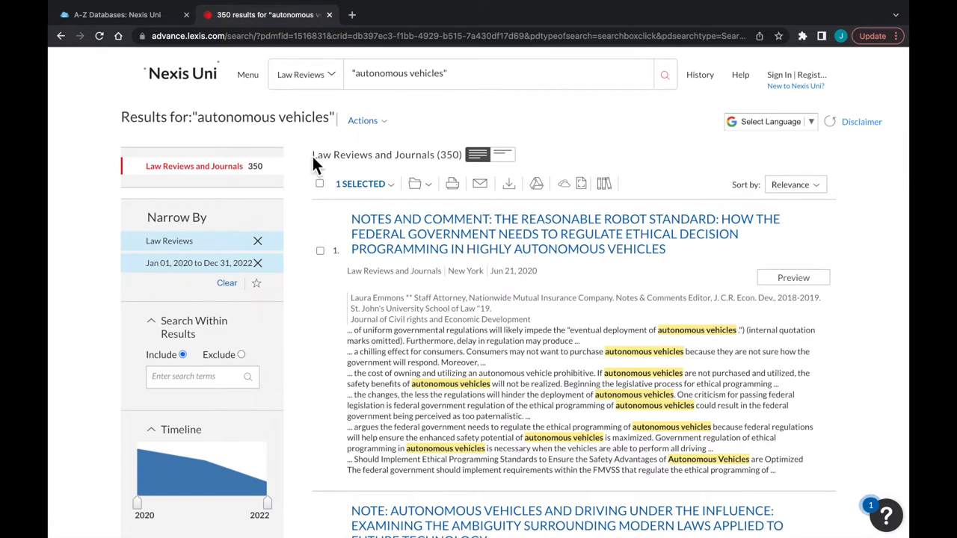
{"action": "left_click_drag", "start_coordinate": [313, 155], "coordinate": [465, 162]}
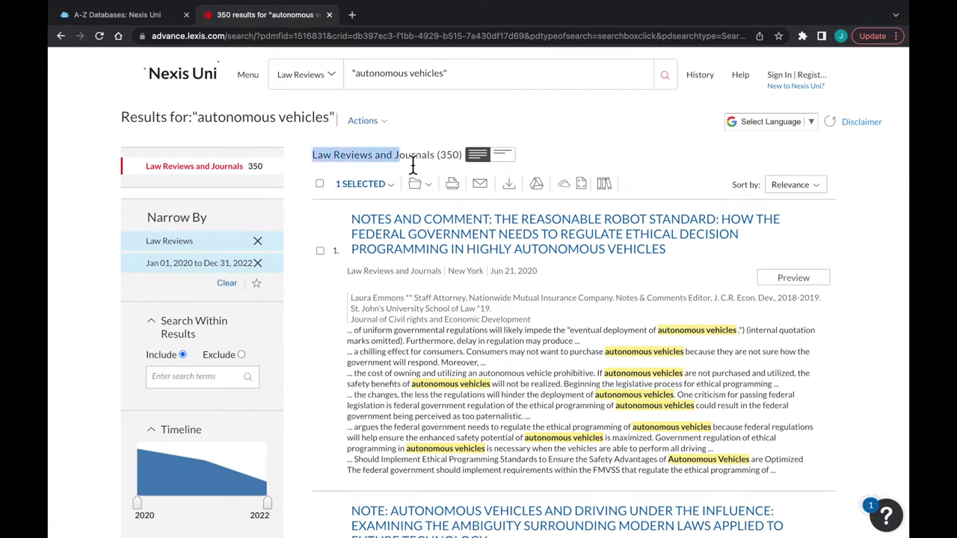
{"action": "left_click", "coordinate": [329, 221]}
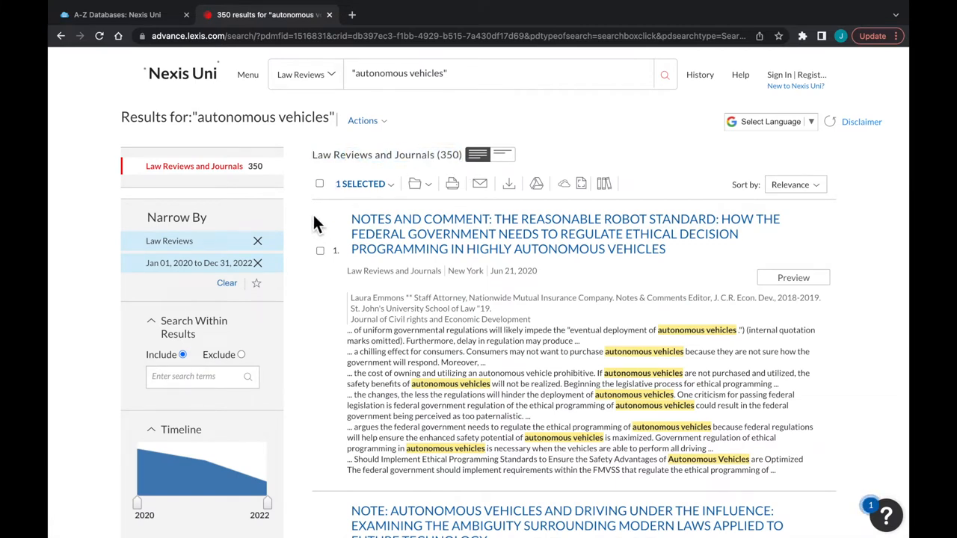
{"action": "scroll", "coordinate": [313, 214], "scroll_direction": "down", "scroll_amount": 1}
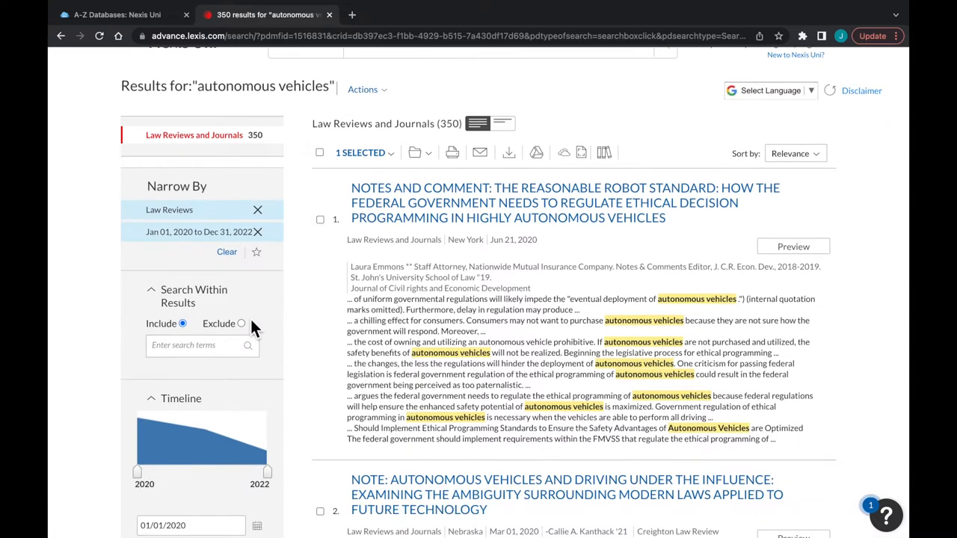
{"action": "scroll", "coordinate": [249, 317], "scroll_direction": "down", "scroll_amount": 5}
{"action": "scroll", "coordinate": [239, 351], "scroll_direction": "down", "scroll_amount": 3}
{"action": "scroll", "coordinate": [234, 364], "scroll_direction": "down", "scroll_amount": 4}
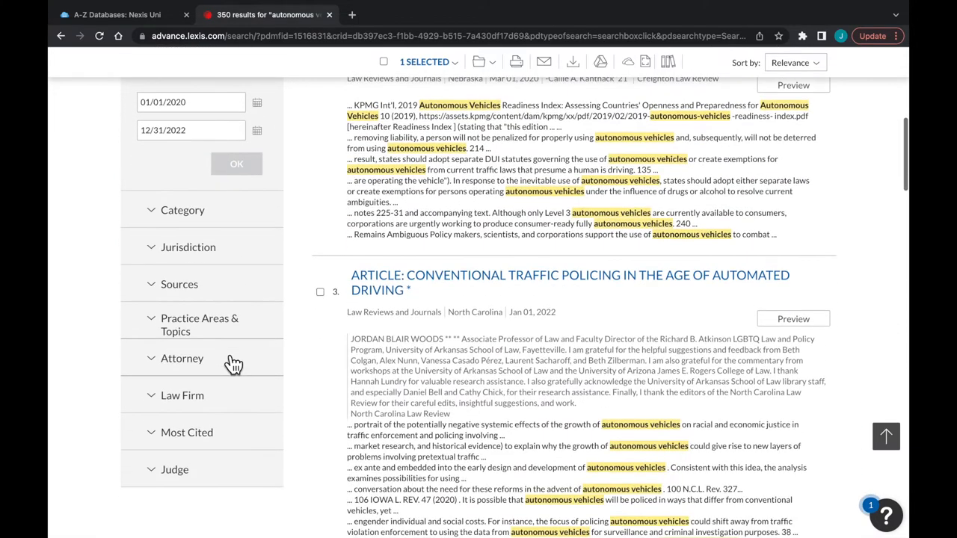
Browse the Jurisdiction, Sources, Attorney and Practice Areas & Topics filters
{"action": "left_click", "coordinate": [162, 249]}
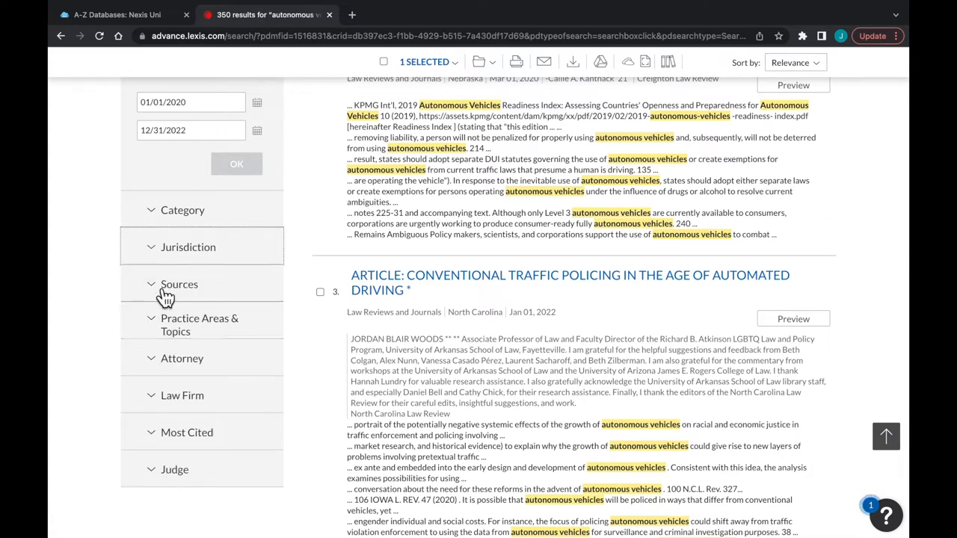
{"action": "left_click", "coordinate": [166, 284]}
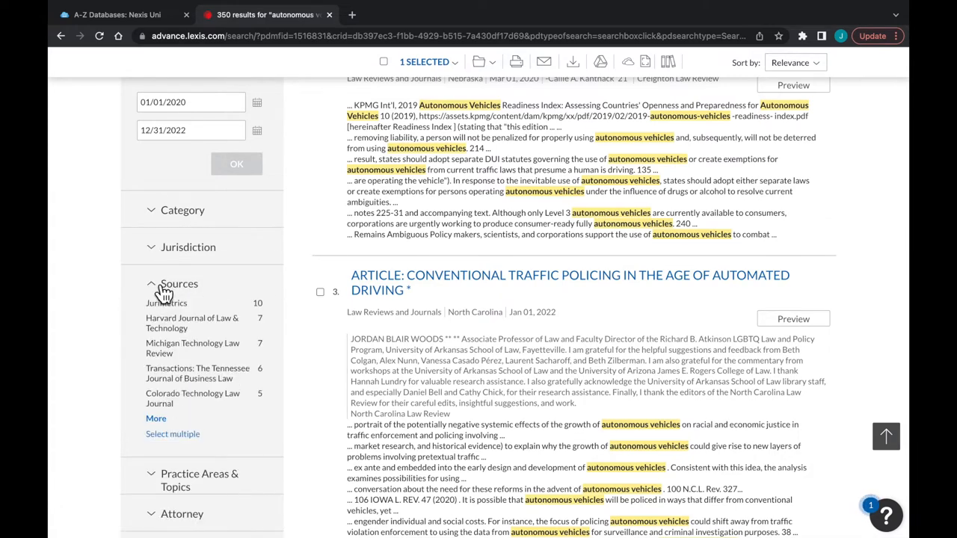
{"action": "left_click", "coordinate": [165, 291]}
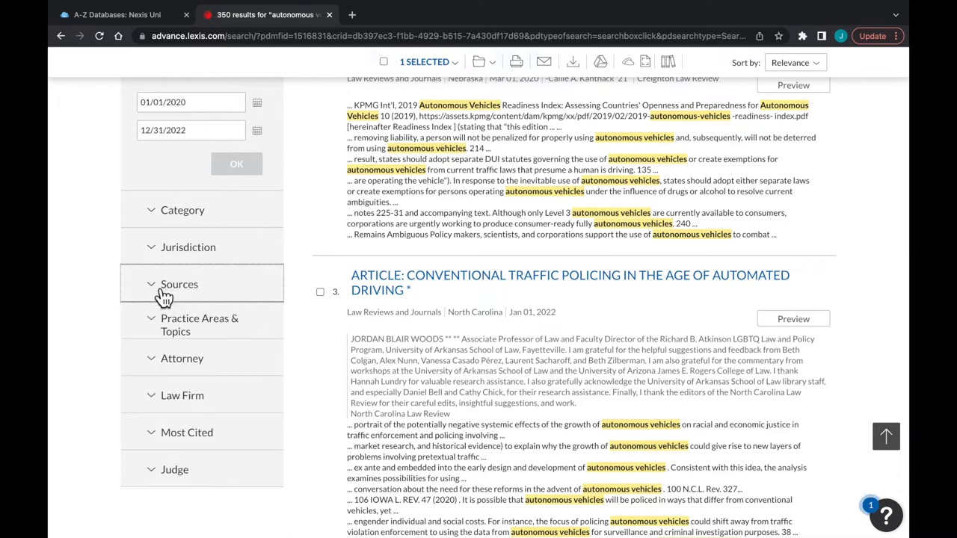
{"action": "left_click", "coordinate": [166, 360]}
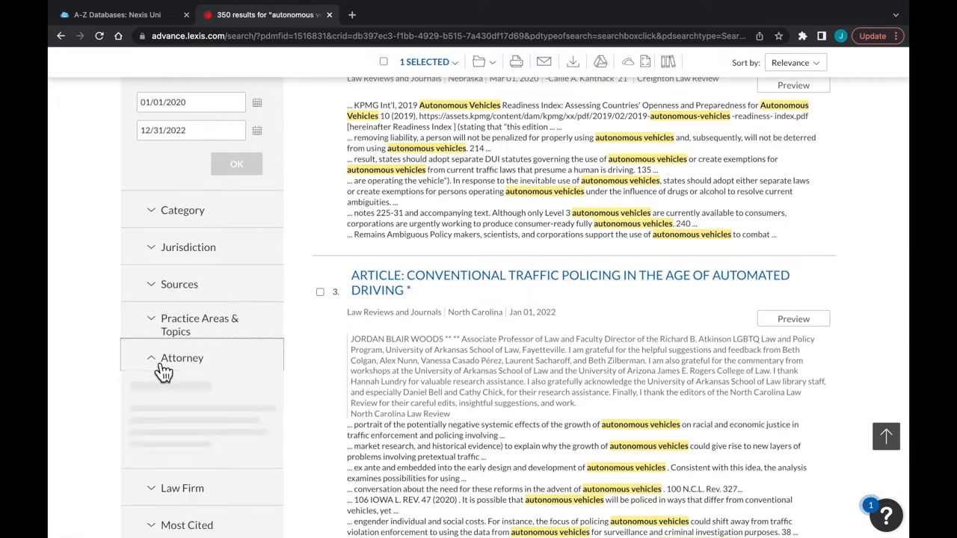
{"action": "left_click", "coordinate": [165, 333]}
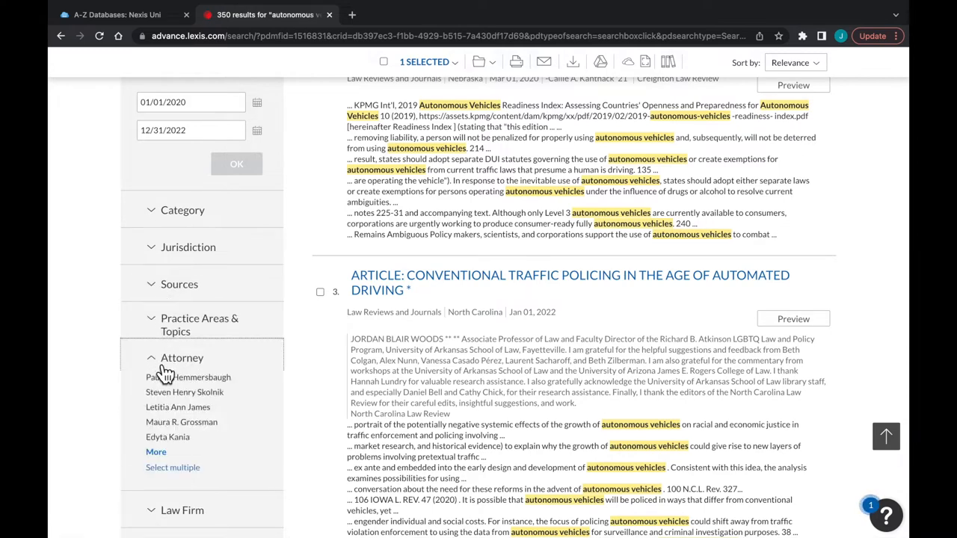
{"action": "left_click", "coordinate": [166, 333]}
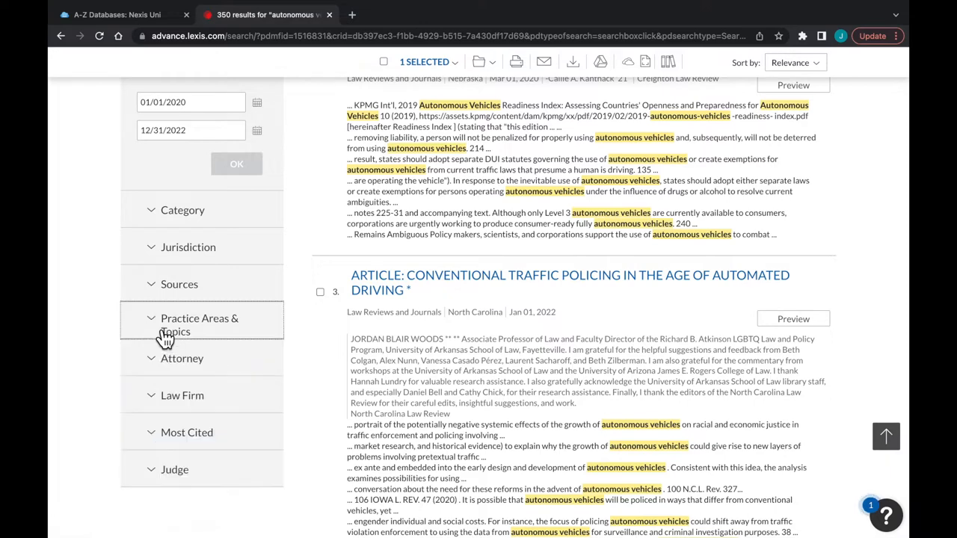
{"action": "scroll", "coordinate": [479, 299], "scroll_direction": "up", "scroll_amount": 5}
Begin a search within the 350 filtered results
{"action": "left_click", "coordinate": [183, 201]}
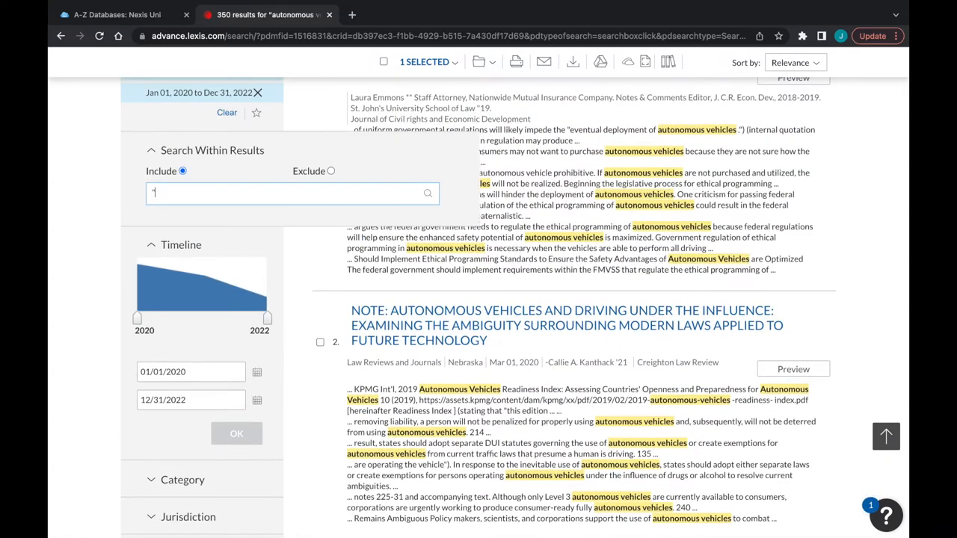
{"action": "type", "text": "\"tesla\""}
Apply the 'tesla' search-within filter, leaving 97 results, and check the count heading
{"action": "key", "text": "Return"}
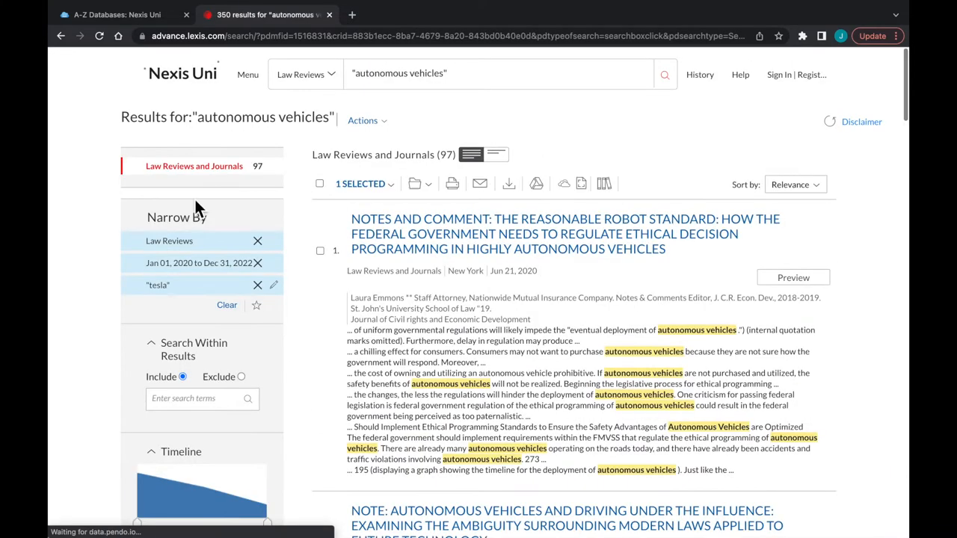
{"action": "left_click_drag", "start_coordinate": [307, 154], "coordinate": [456, 157]}
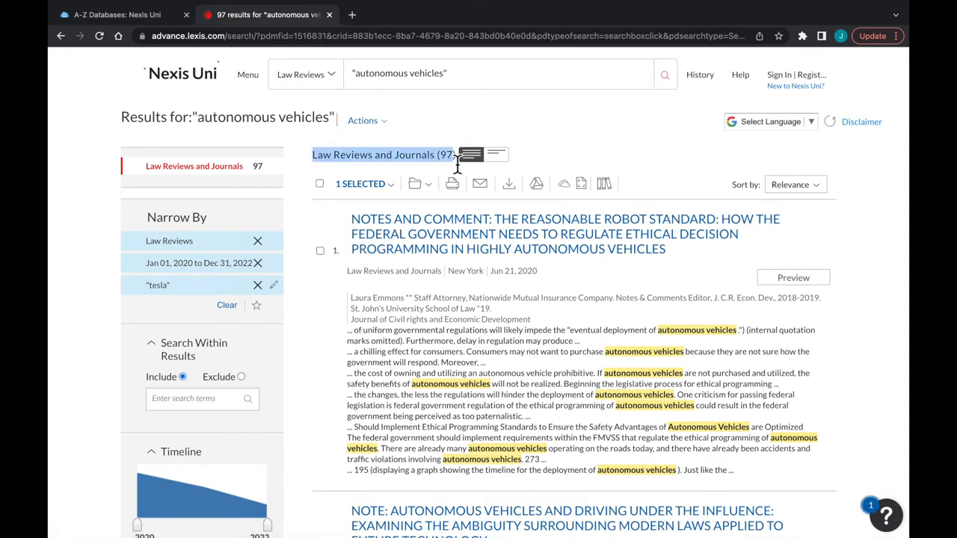
{"action": "left_click", "coordinate": [499, 203]}
{"action": "scroll", "coordinate": [479, 299], "scroll_direction": "down", "scroll_amount": 5}
{"action": "scroll", "coordinate": [383, 294], "scroll_direction": "down", "scroll_amount": 3}
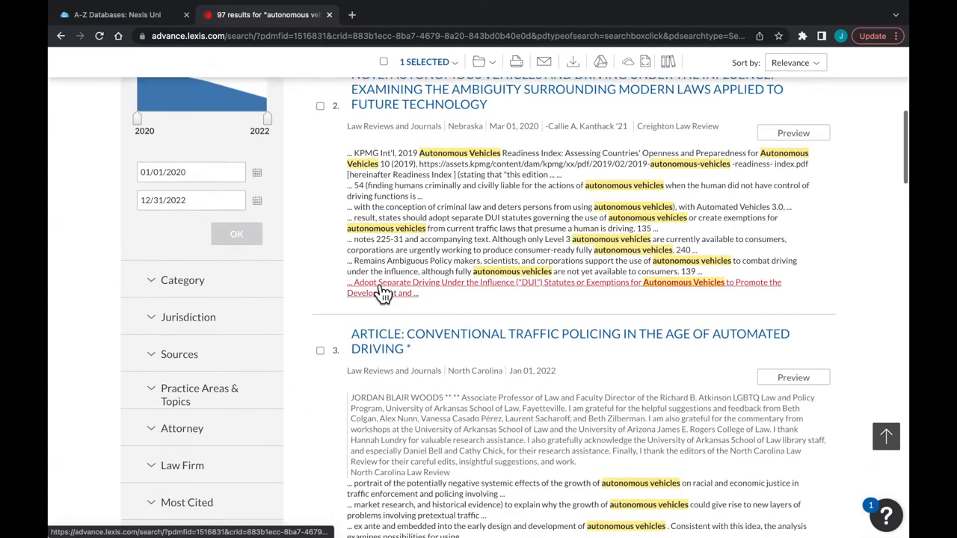
{"action": "scroll", "coordinate": [383, 293], "scroll_direction": "down", "scroll_amount": 5}
{"action": "scroll", "coordinate": [383, 294], "scroll_direction": "down", "scroll_amount": 3}
{"action": "scroll", "coordinate": [383, 294], "scroll_direction": "down", "scroll_amount": 3}
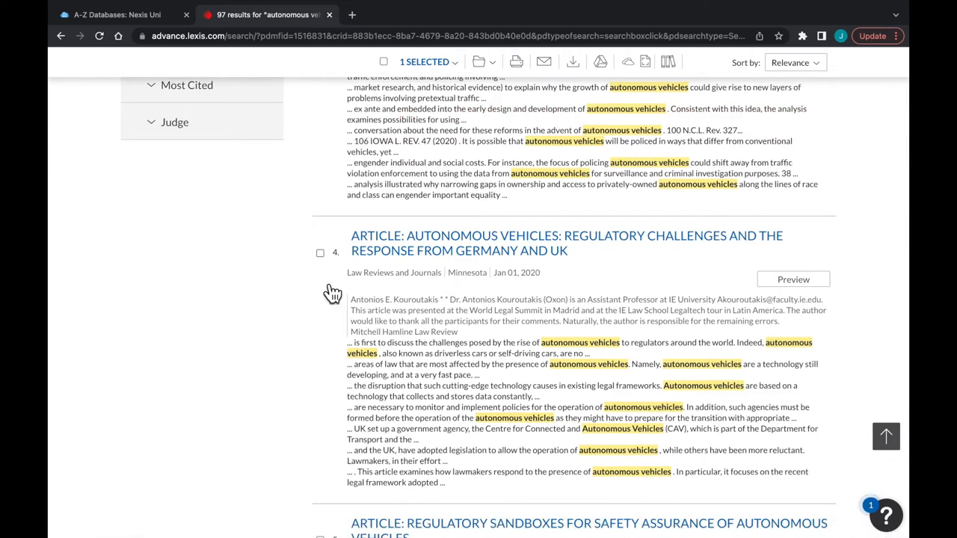
{"action": "scroll", "coordinate": [332, 293], "scroll_direction": "down", "scroll_amount": 3}
{"action": "scroll", "coordinate": [333, 293], "scroll_direction": "down", "scroll_amount": 5}
{"action": "scroll", "coordinate": [333, 293], "scroll_direction": "down", "scroll_amount": 5}
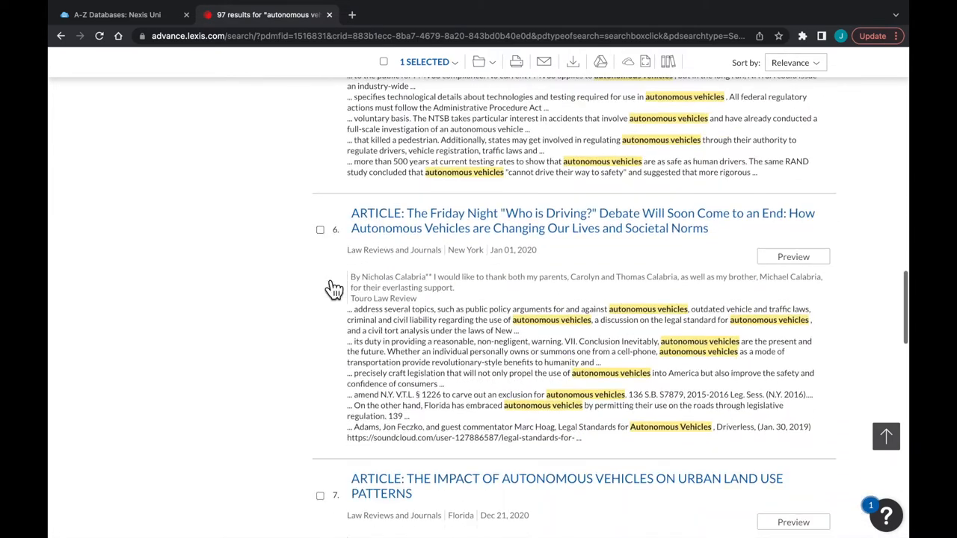
{"action": "scroll", "coordinate": [333, 289], "scroll_direction": "down", "scroll_amount": 3}
{"action": "scroll", "coordinate": [334, 289], "scroll_direction": "down", "scroll_amount": 5}
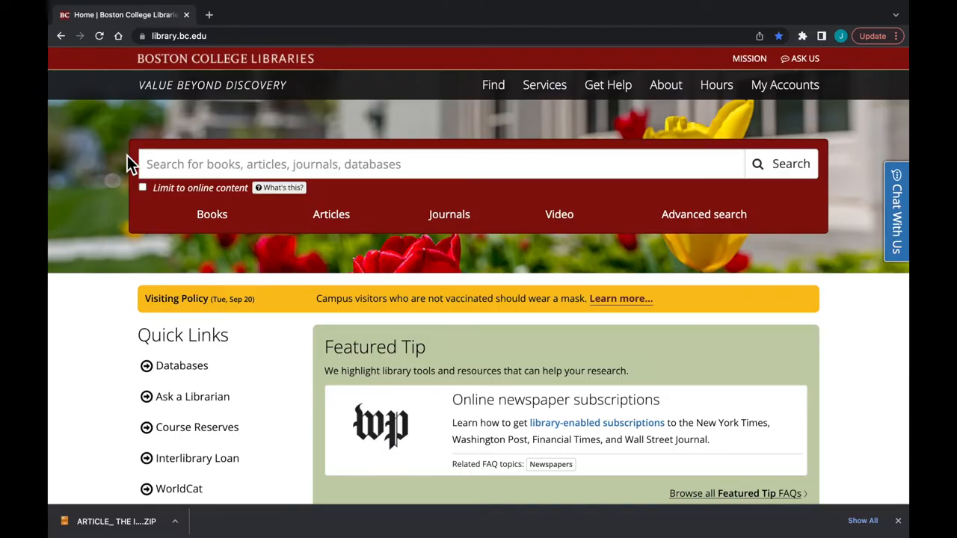
{"action": "scroll", "coordinate": [127, 155], "scroll_direction": "down", "scroll_amount": 2}
{"action": "scroll", "coordinate": [127, 155], "scroll_direction": "down", "scroll_amount": 2}
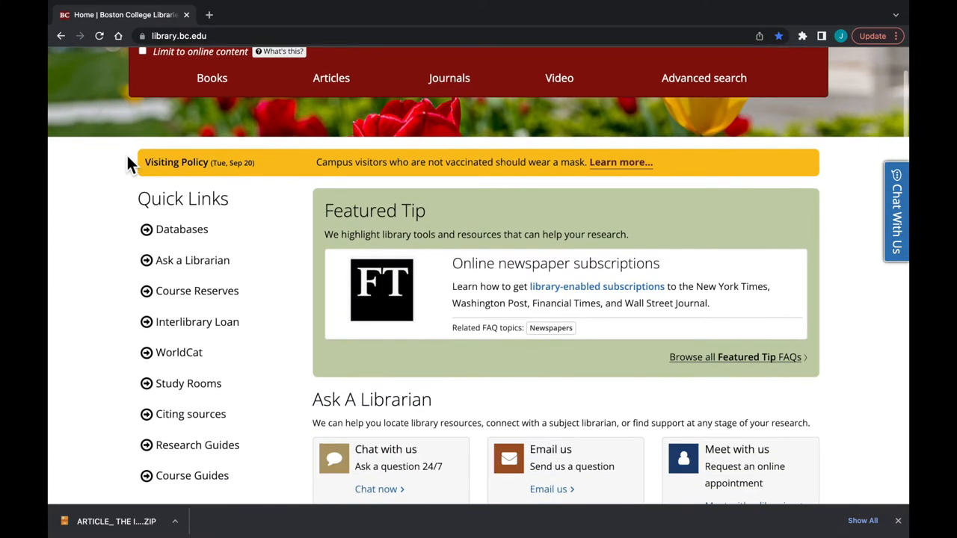
Open Research Guides, locate General Guides and open the Newspapers guide
{"action": "left_click", "coordinate": [187, 445]}
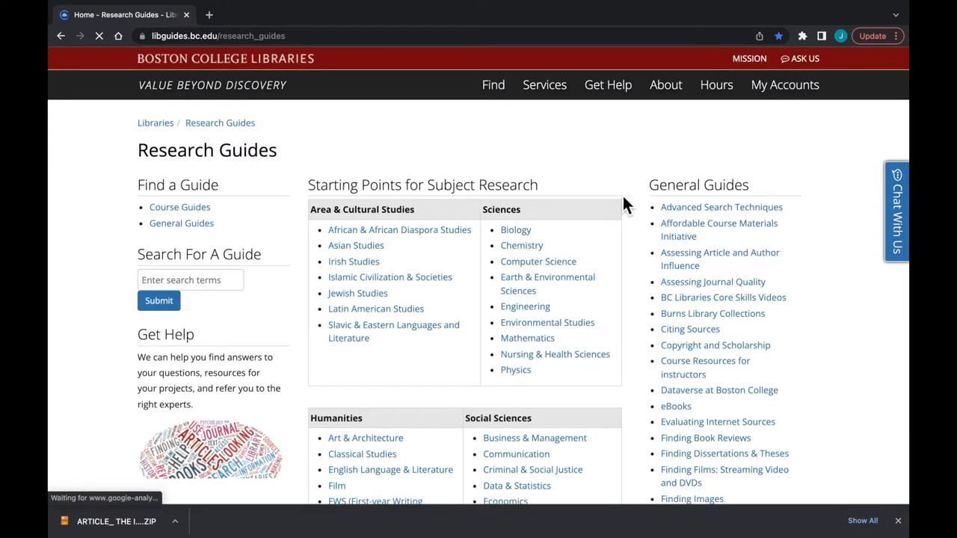
{"action": "left_click_drag", "start_coordinate": [648, 185], "coordinate": [759, 192]}
{"action": "scroll", "coordinate": [759, 192], "scroll_direction": "down", "scroll_amount": 2}
{"action": "scroll", "coordinate": [758, 189], "scroll_direction": "down", "scroll_amount": 2}
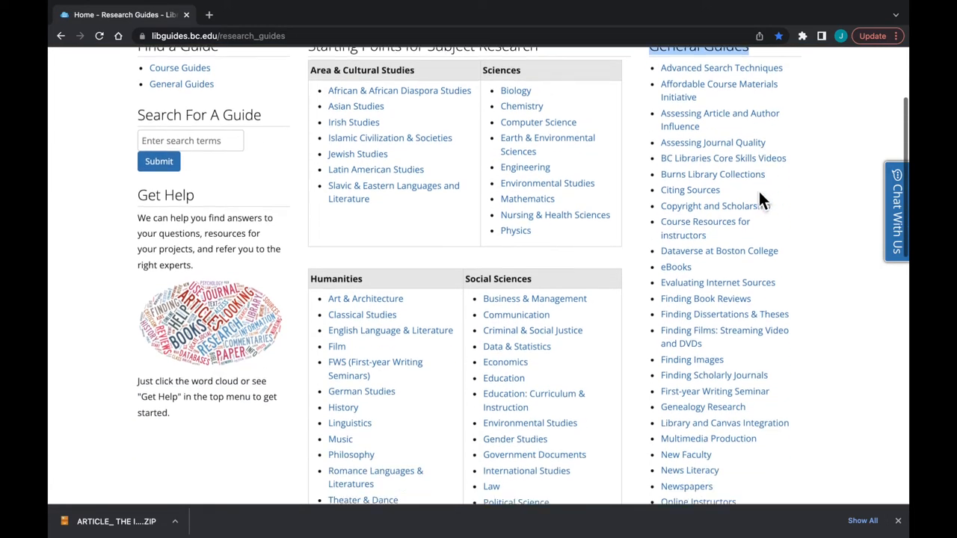
{"action": "scroll", "coordinate": [758, 189], "scroll_direction": "down", "scroll_amount": 1}
{"action": "left_click", "coordinate": [686, 447]}
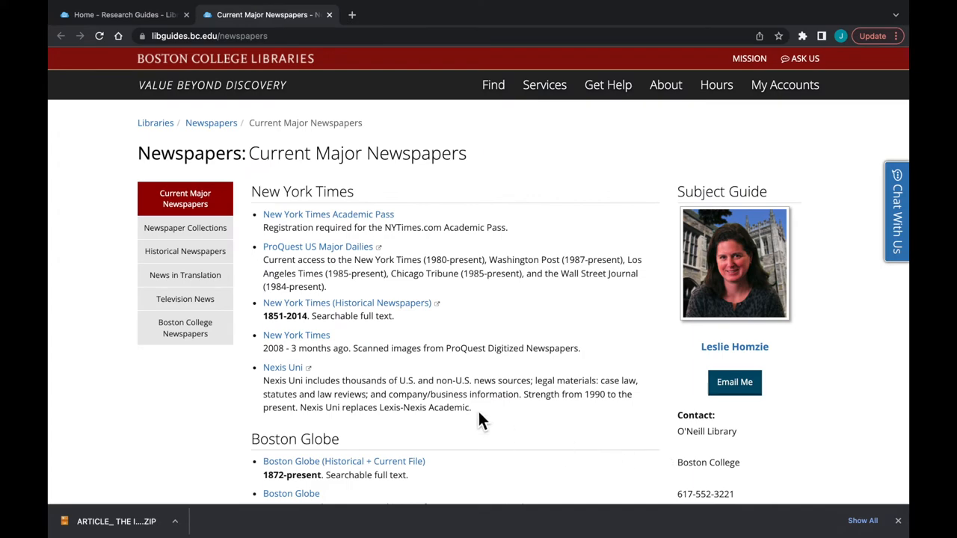
{"action": "scroll", "coordinate": [247, 306], "scroll_direction": "down", "scroll_amount": 2}
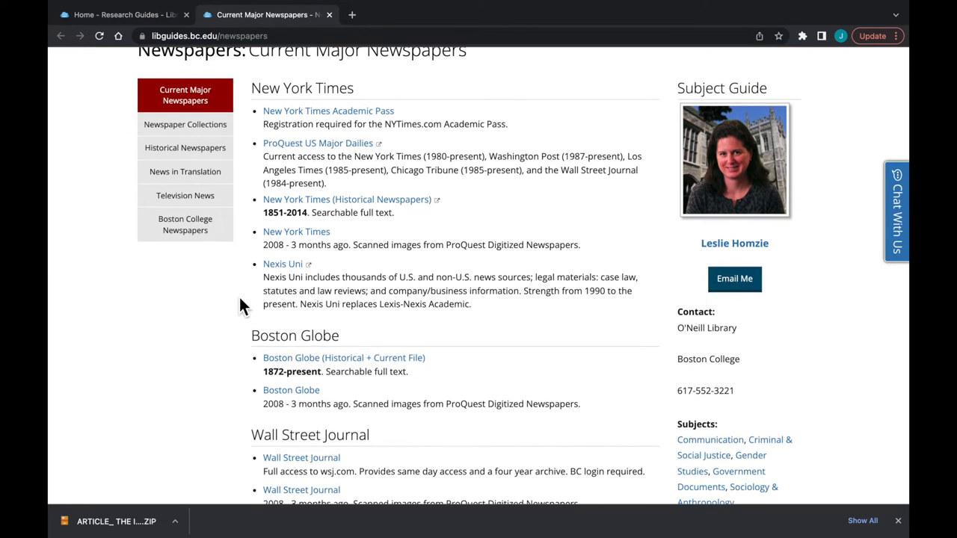
Tour the Newspapers guide's sidebar sections, returning to Current Major Newspapers
{"action": "left_click", "coordinate": [220, 136]}
{"action": "left_click", "coordinate": [185, 147]}
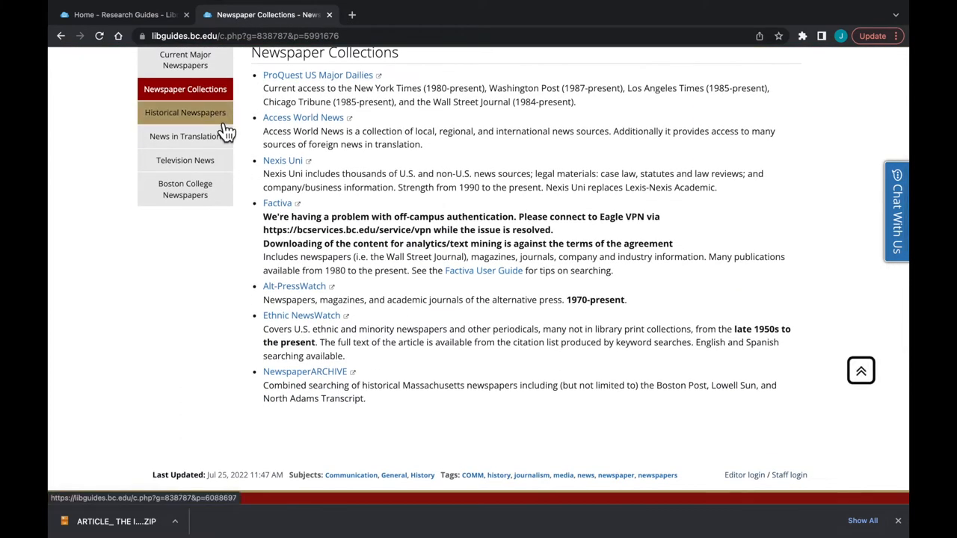
{"action": "scroll", "coordinate": [238, 149], "scroll_direction": "down", "scroll_amount": 1}
{"action": "scroll", "coordinate": [238, 149], "scroll_direction": "down", "scroll_amount": 5}
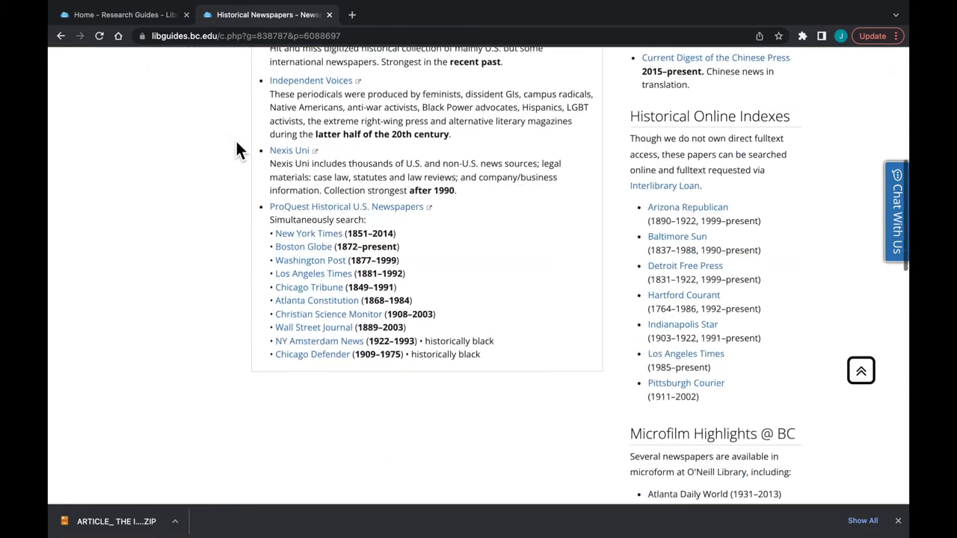
{"action": "scroll", "coordinate": [237, 149], "scroll_direction": "up", "scroll_amount": 8}
{"action": "left_click", "coordinate": [221, 192]}
{"action": "left_click", "coordinate": [220, 299]}
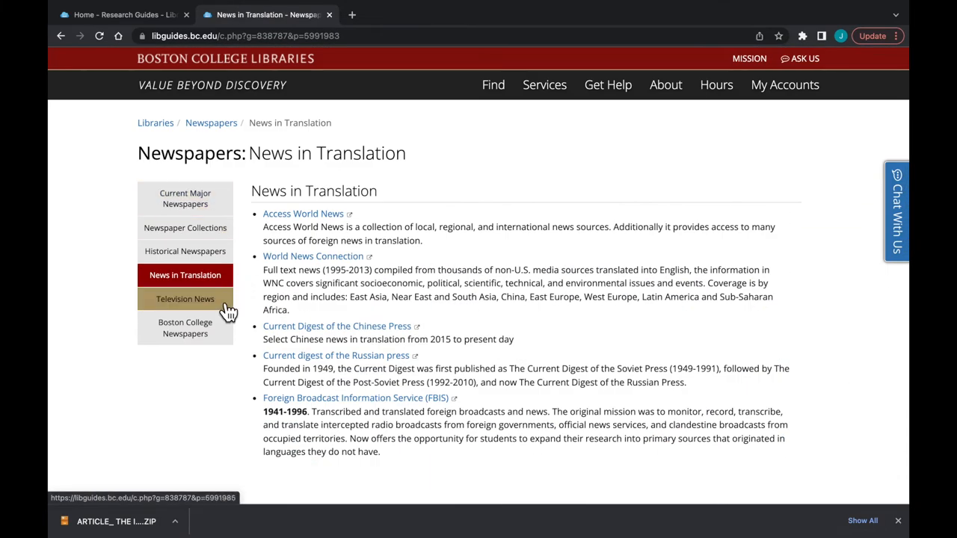
{"action": "left_click", "coordinate": [217, 330]}
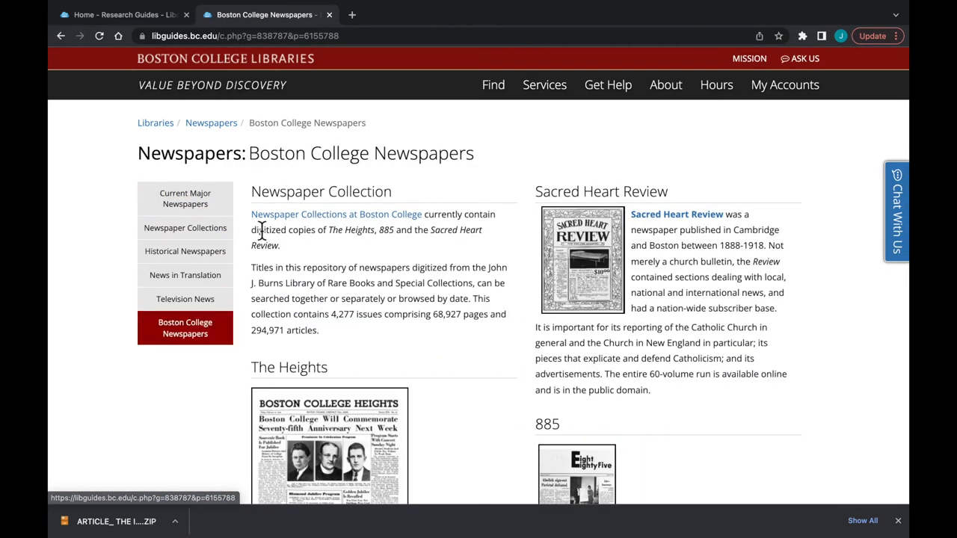
{"action": "left_click", "coordinate": [223, 204]}
Review the New York Times, Wall Street Journal, Washington Post and Financial Times entries
{"action": "left_click_drag", "start_coordinate": [251, 196], "coordinate": [355, 198]}
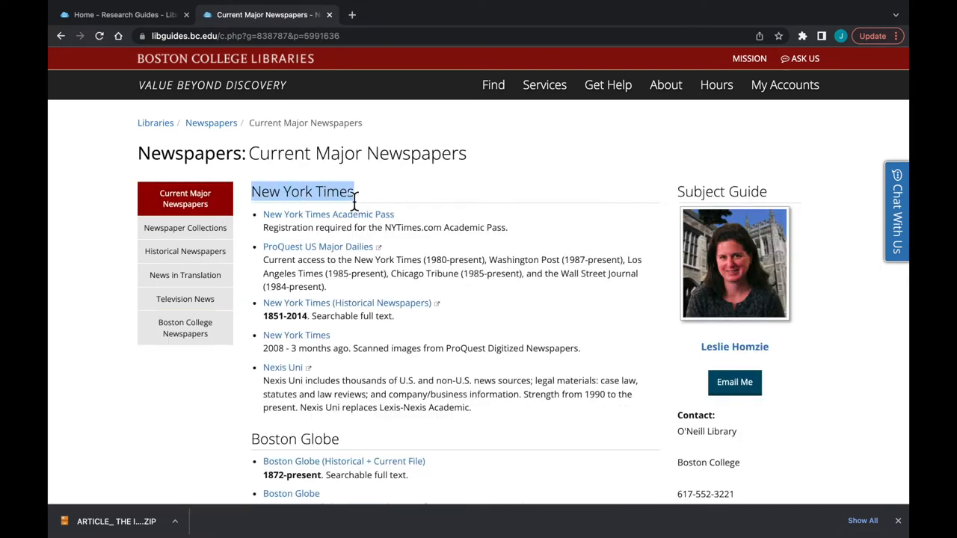
{"action": "scroll", "coordinate": [361, 198], "scroll_direction": "down", "scroll_amount": 3}
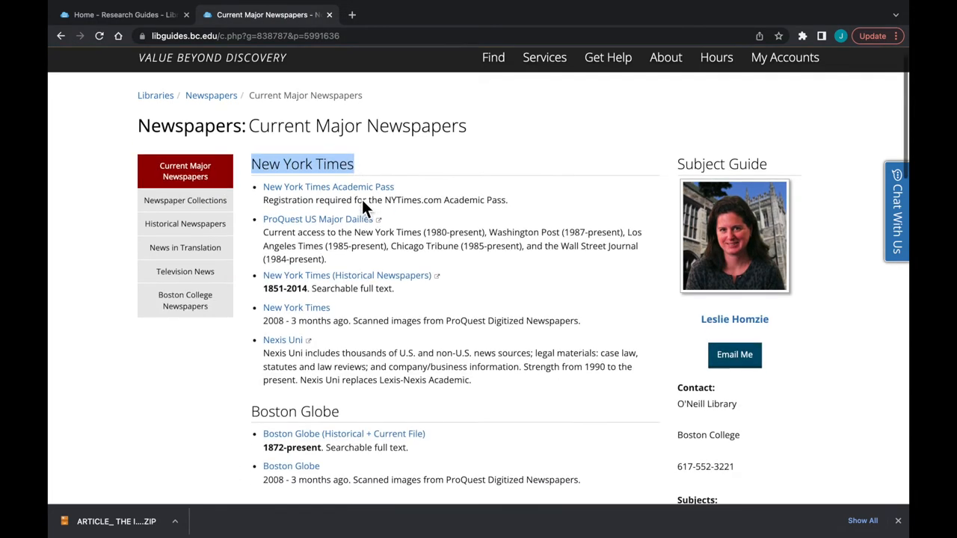
{"action": "scroll", "coordinate": [362, 200], "scroll_direction": "down", "scroll_amount": 3}
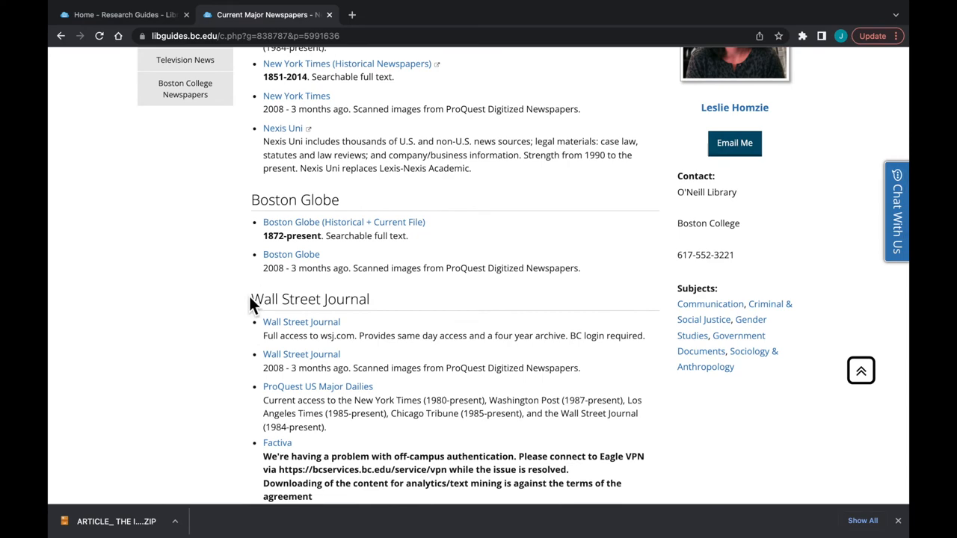
{"action": "left_click_drag", "start_coordinate": [251, 298], "coordinate": [382, 303]}
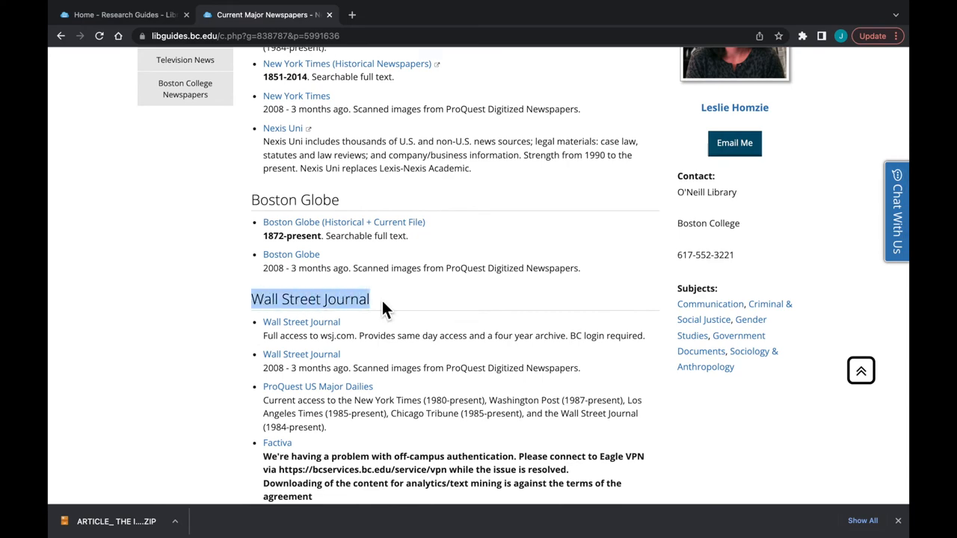
{"action": "scroll", "coordinate": [382, 299], "scroll_direction": "down", "scroll_amount": 2}
{"action": "scroll", "coordinate": [382, 301], "scroll_direction": "down", "scroll_amount": 2}
{"action": "scroll", "coordinate": [382, 301], "scroll_direction": "down", "scroll_amount": 2}
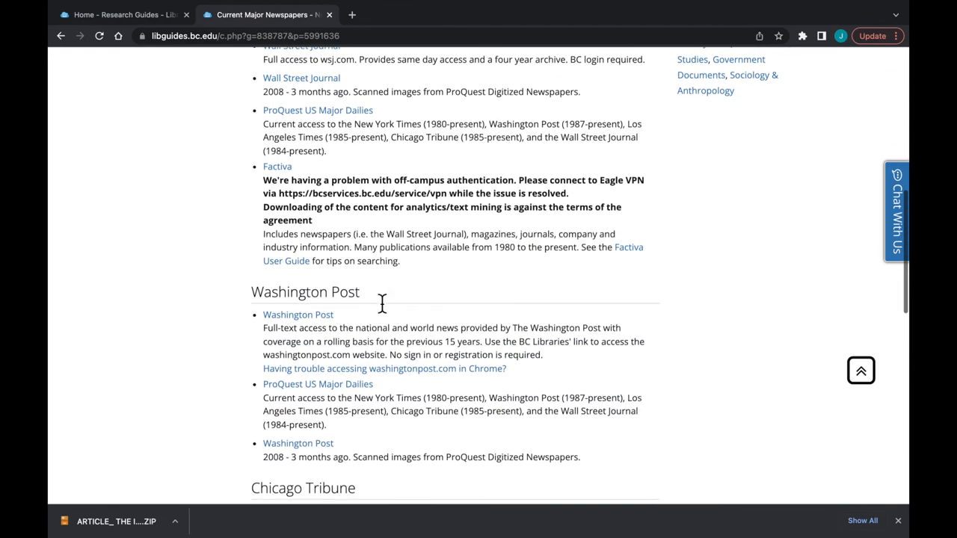
{"action": "left_click_drag", "start_coordinate": [251, 293], "coordinate": [373, 304]}
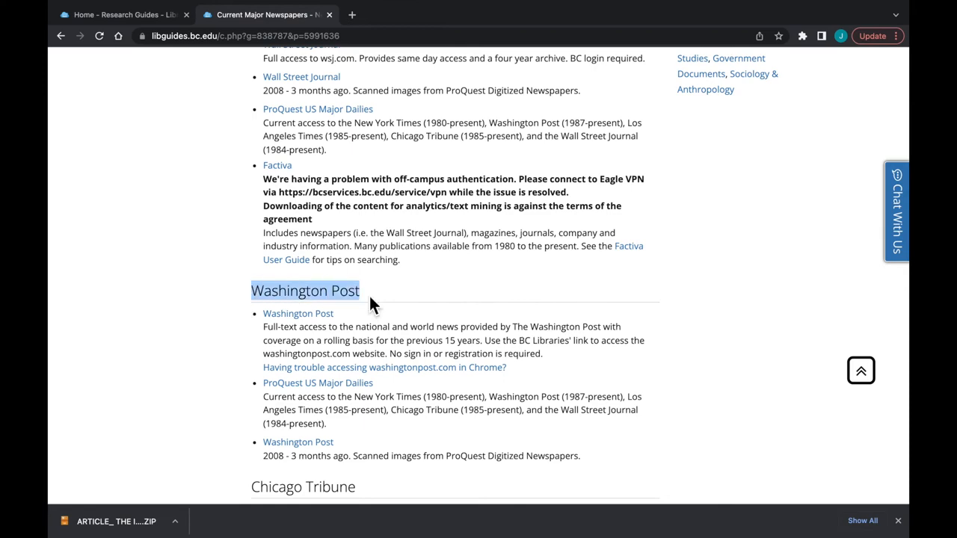
{"action": "scroll", "coordinate": [368, 293], "scroll_direction": "down", "scroll_amount": 2}
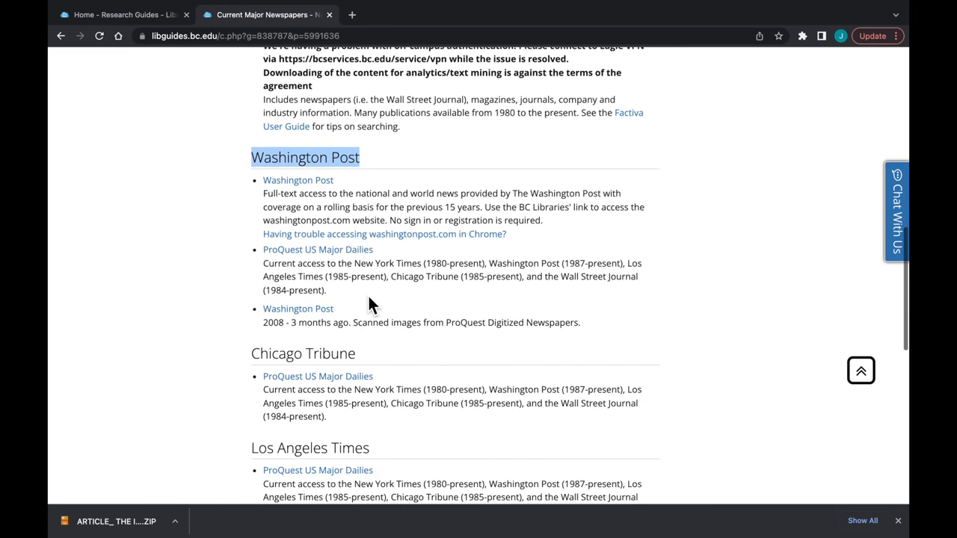
{"action": "scroll", "coordinate": [368, 293], "scroll_direction": "down", "scroll_amount": 2}
{"action": "scroll", "coordinate": [368, 294], "scroll_direction": "down", "scroll_amount": 2}
{"action": "scroll", "coordinate": [368, 294], "scroll_direction": "down", "scroll_amount": 2}
{"action": "scroll", "coordinate": [368, 294], "scroll_direction": "down", "scroll_amount": 1}
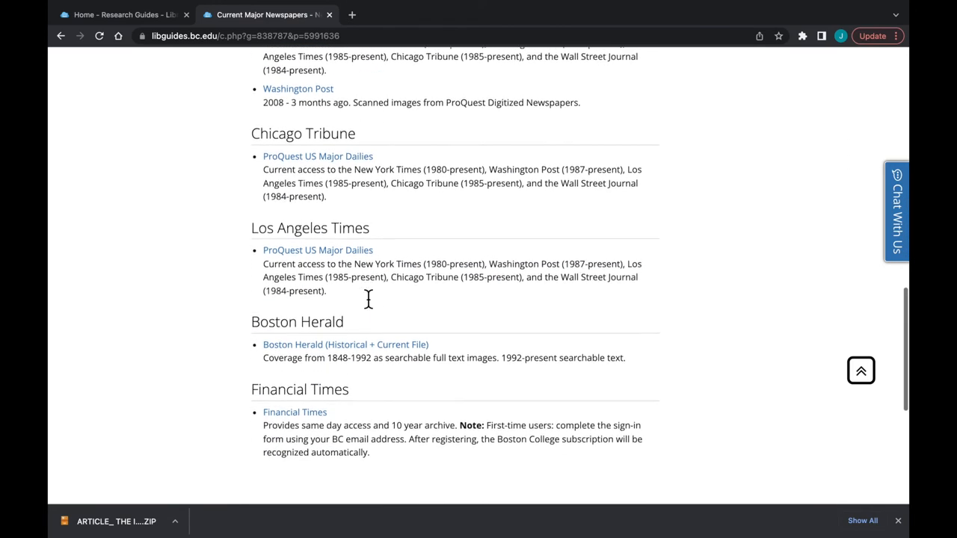
{"action": "left_click_drag", "start_coordinate": [254, 391], "coordinate": [354, 393]}
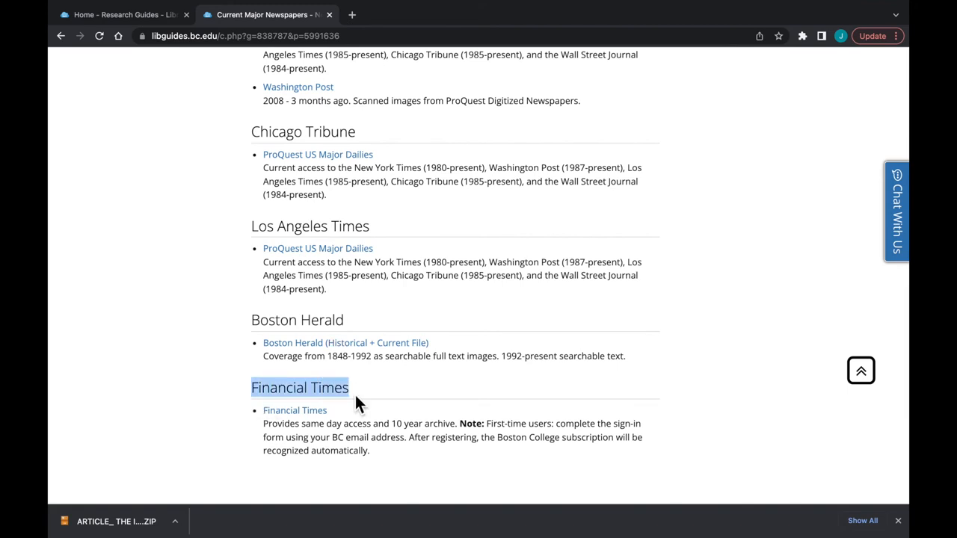